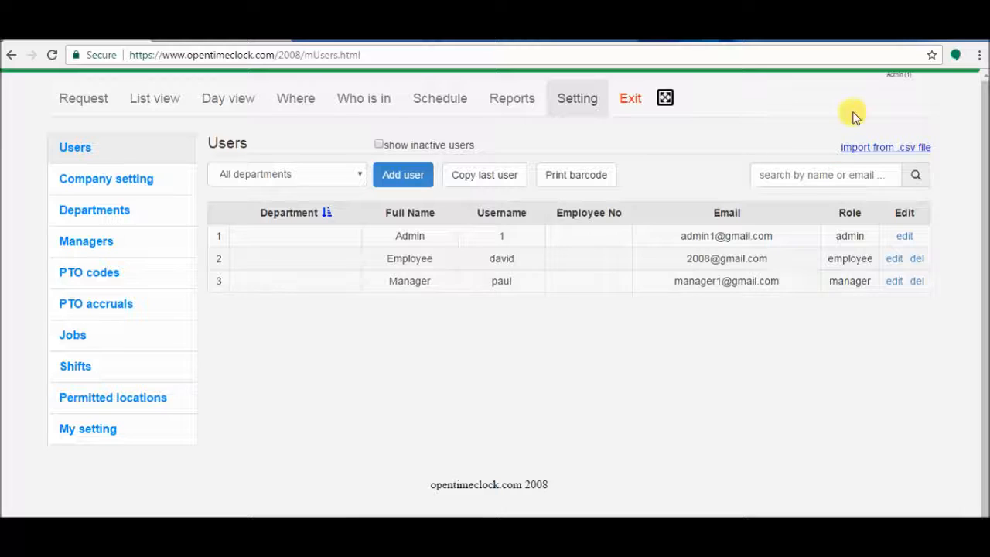
Step: Go to the settings area and start adding a new user
left_click_drag(886, 75, 916, 74)
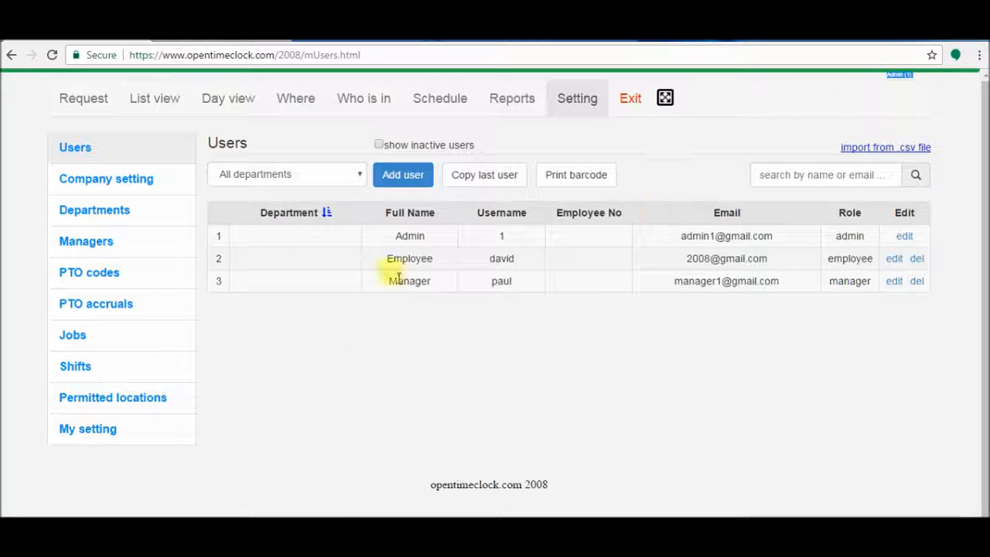
left_click(332, 353)
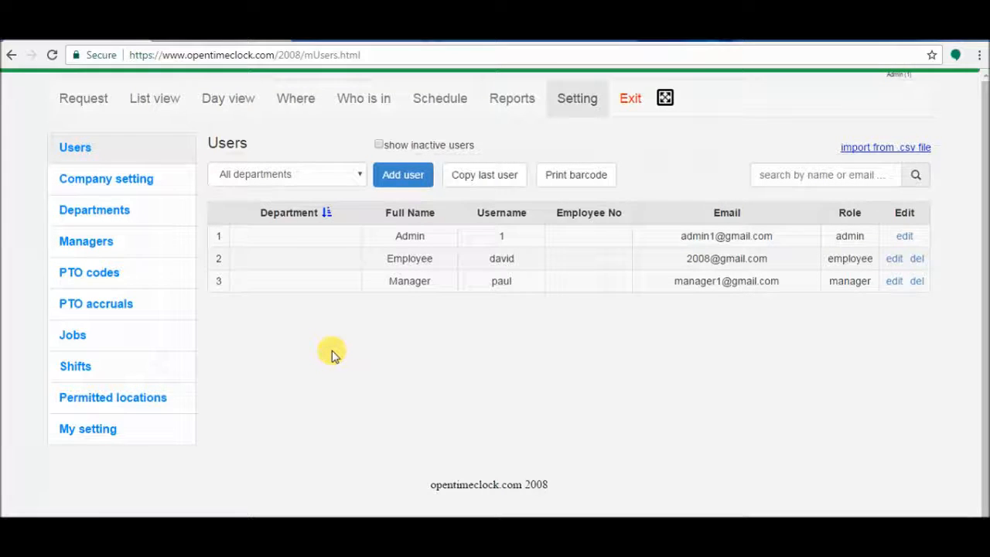
left_click(576, 114)
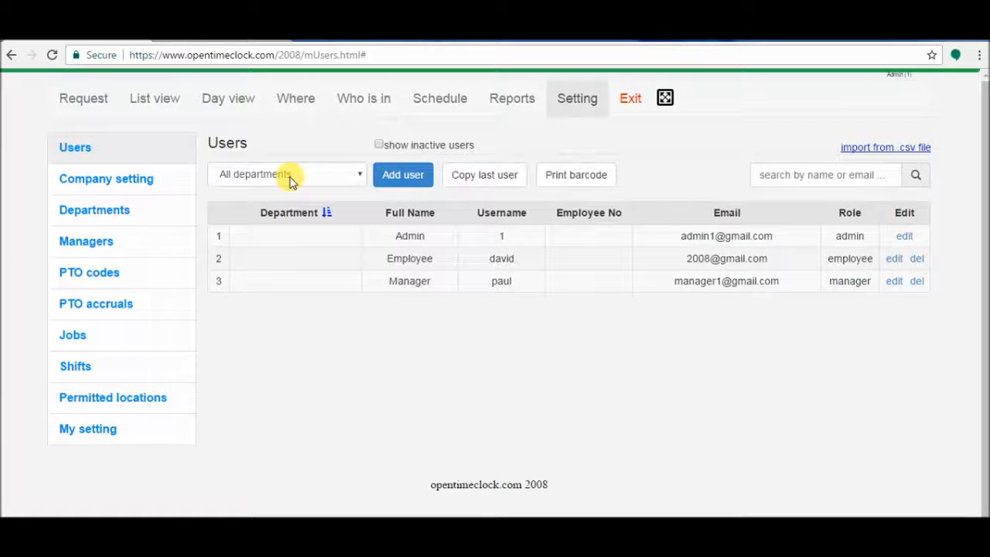
left_click(401, 190)
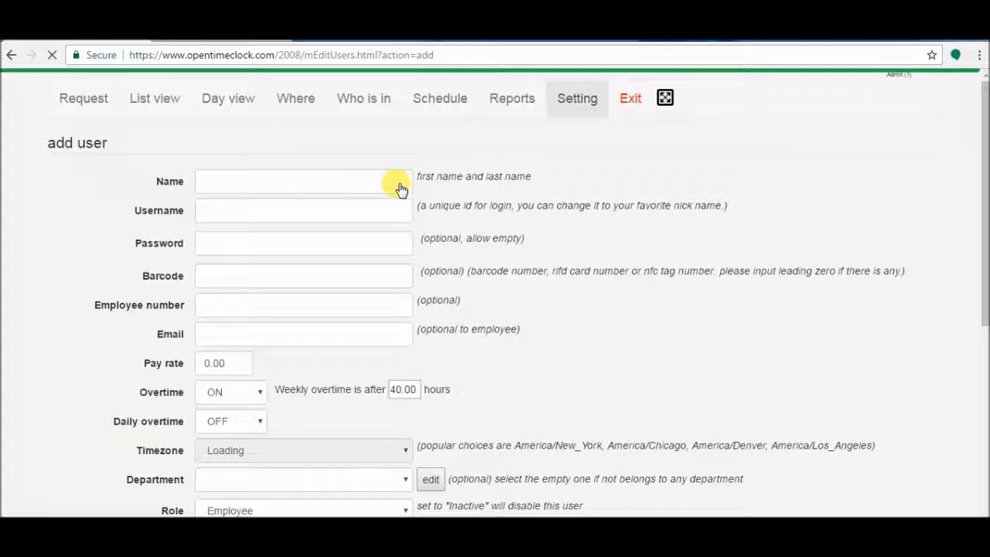
Step: Enter the employee's full name and username, correcting the typos
left_click(348, 182)
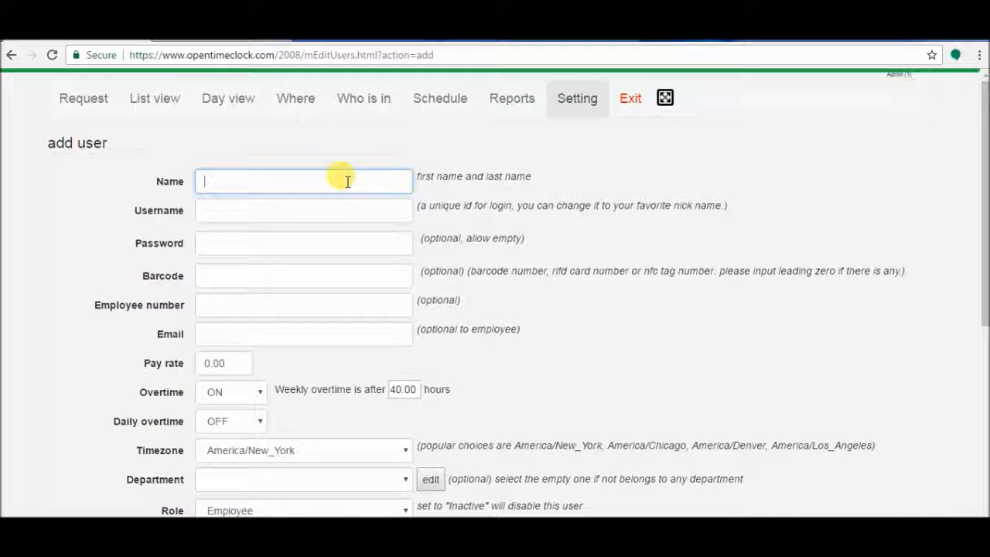
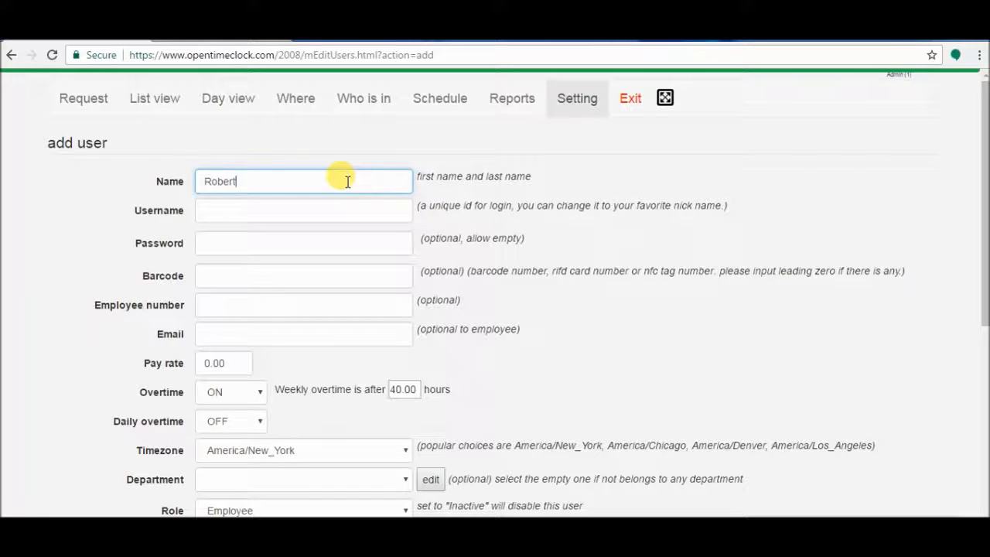
type("avis")
key("Tab")
type("R")
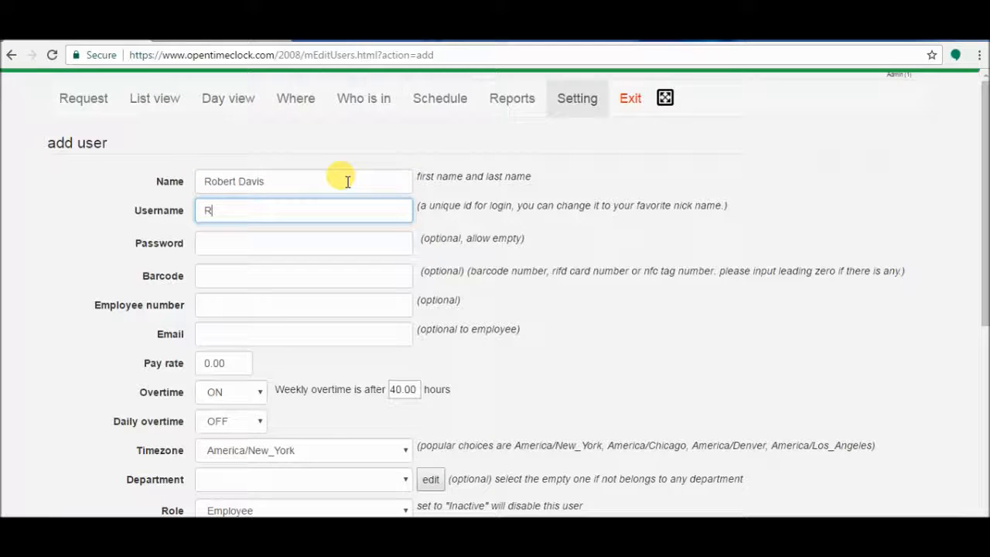
type("obeer")
key("BackSpace")
key("BackSpace")
key("BackSpace")
type("rt")
Step: Fill in the account password and the employee's e-mail address
key("Tab")
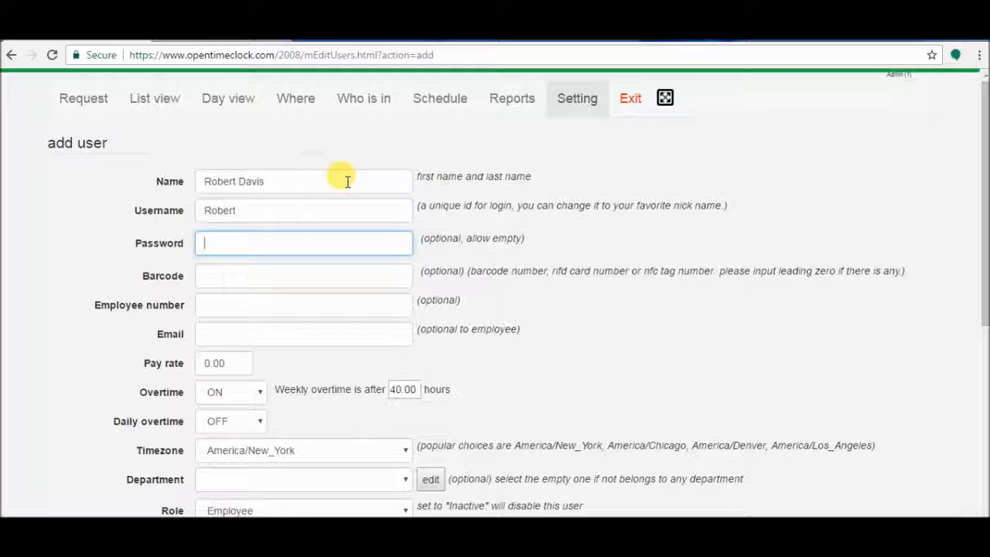
type("12345")
key("Tab")
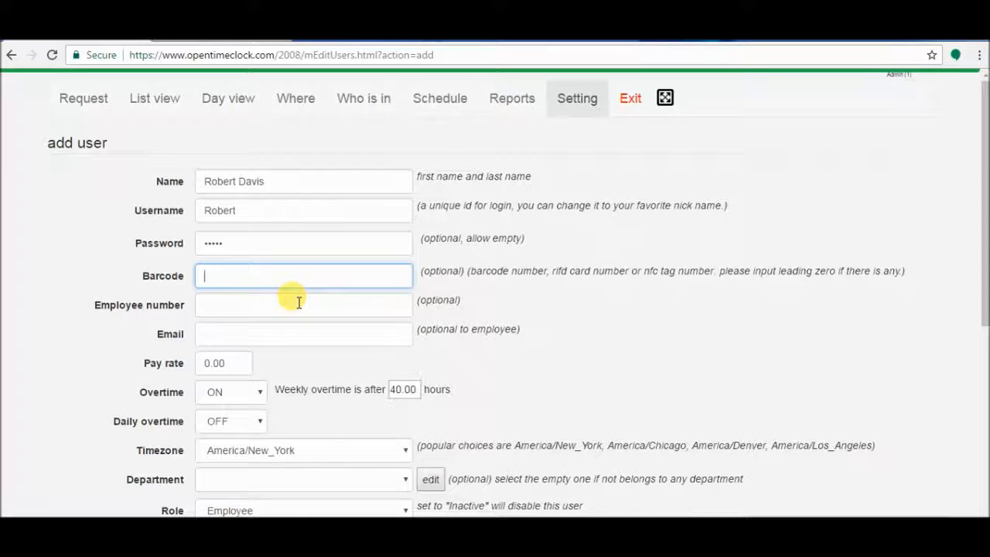
left_click(284, 333)
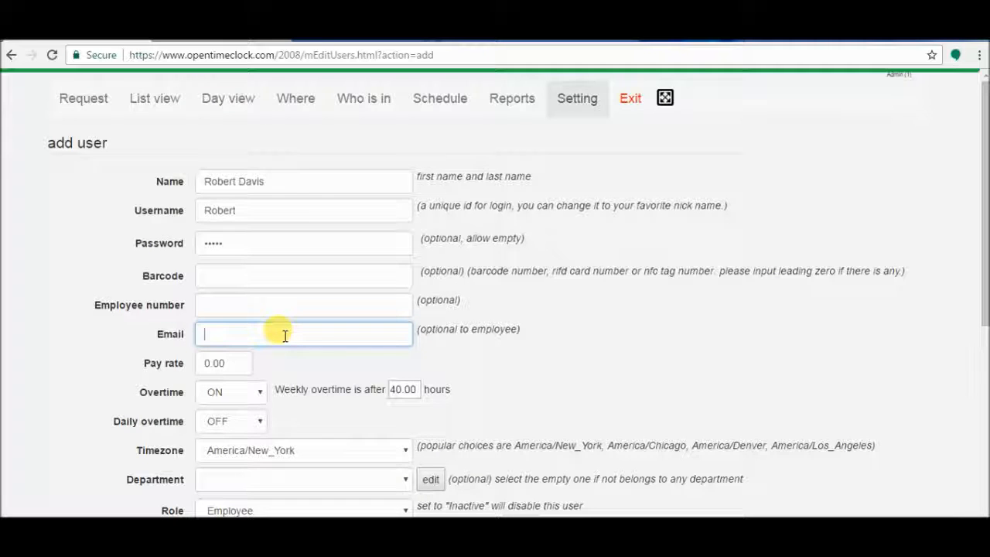
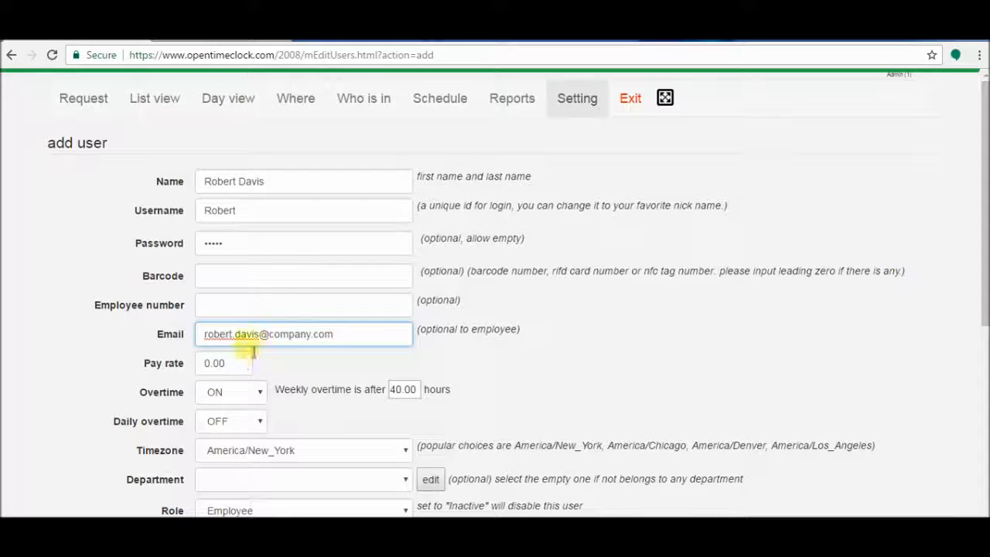
left_click(244, 366)
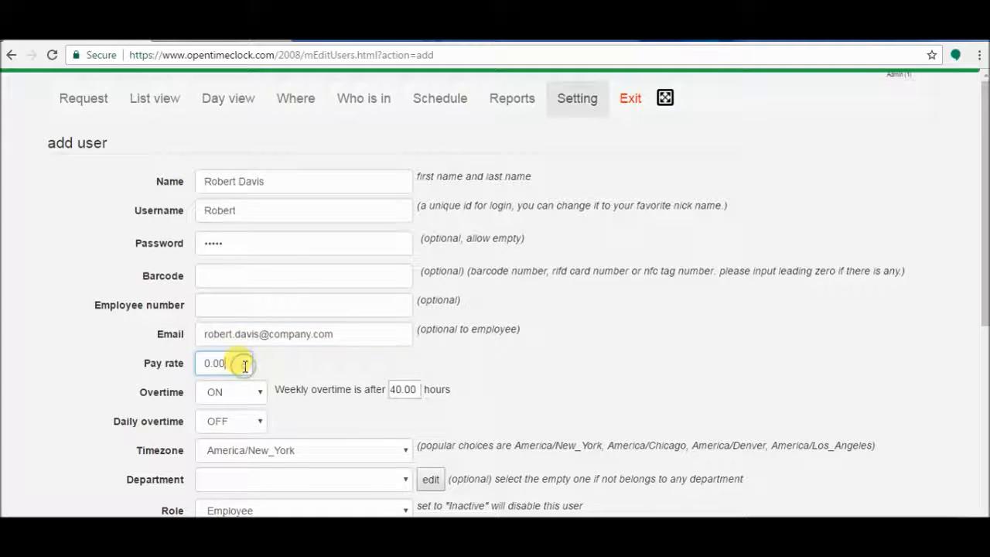
Step: Set Daily overtime to ON and leave Daily double time OFF
left_click(260, 424)
left_click(245, 436)
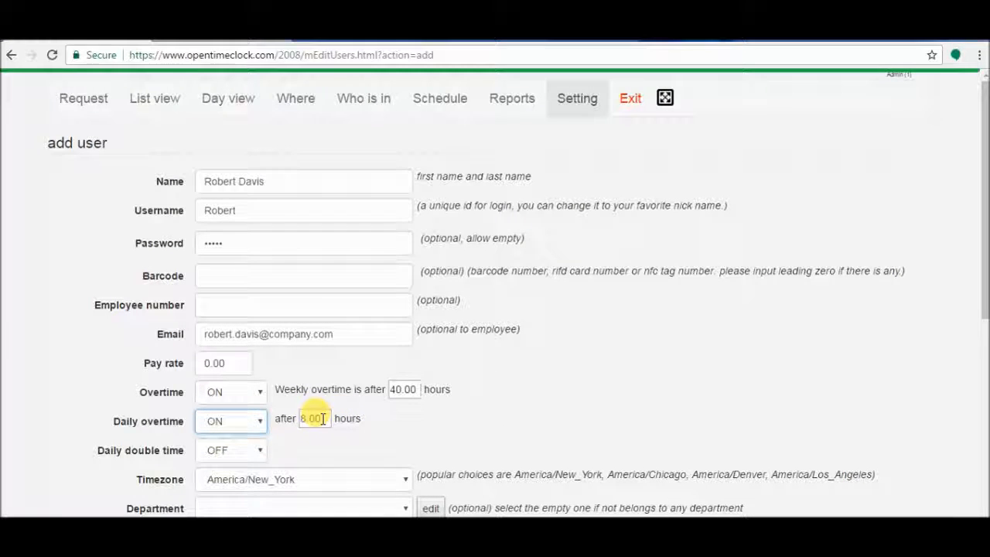
left_click(256, 452)
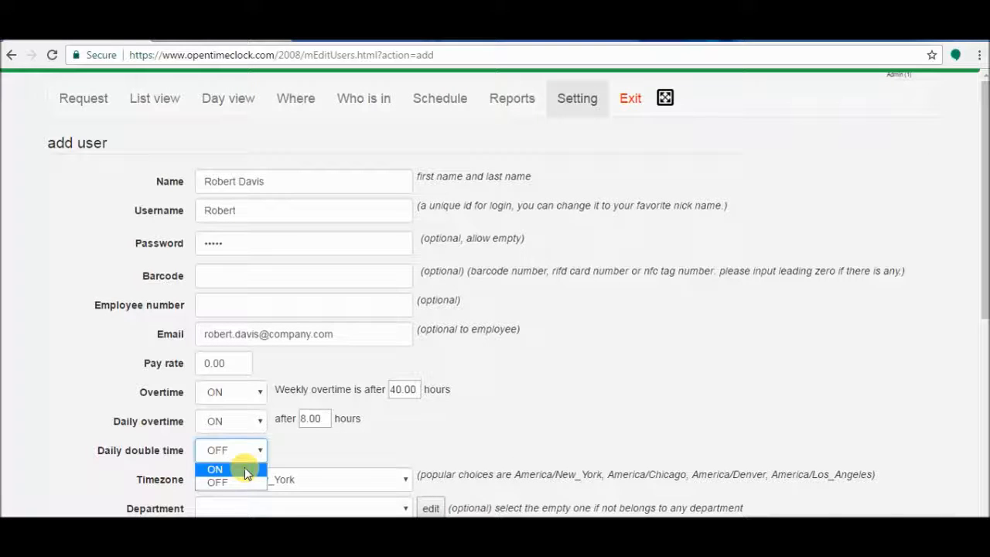
left_click(244, 470)
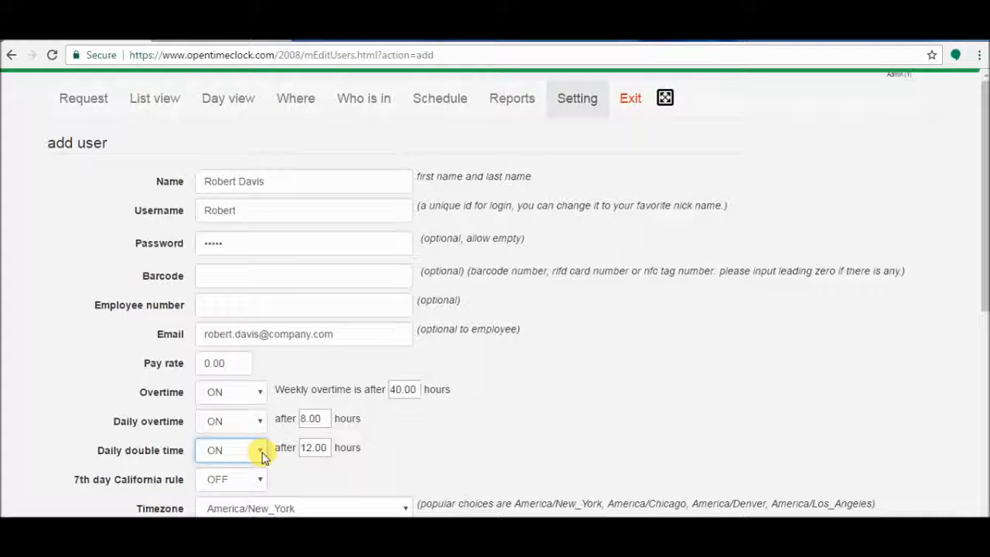
left_click(260, 452)
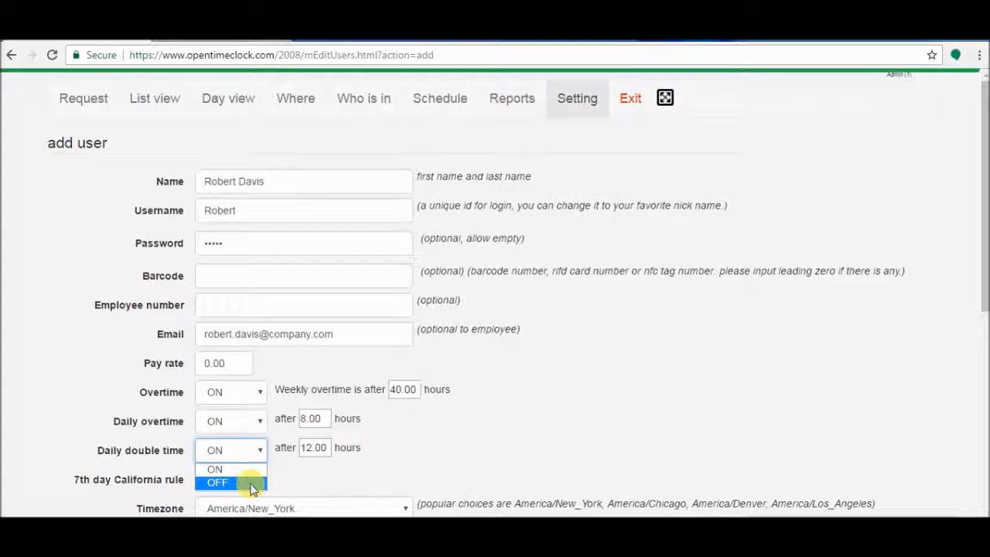
left_click(249, 481)
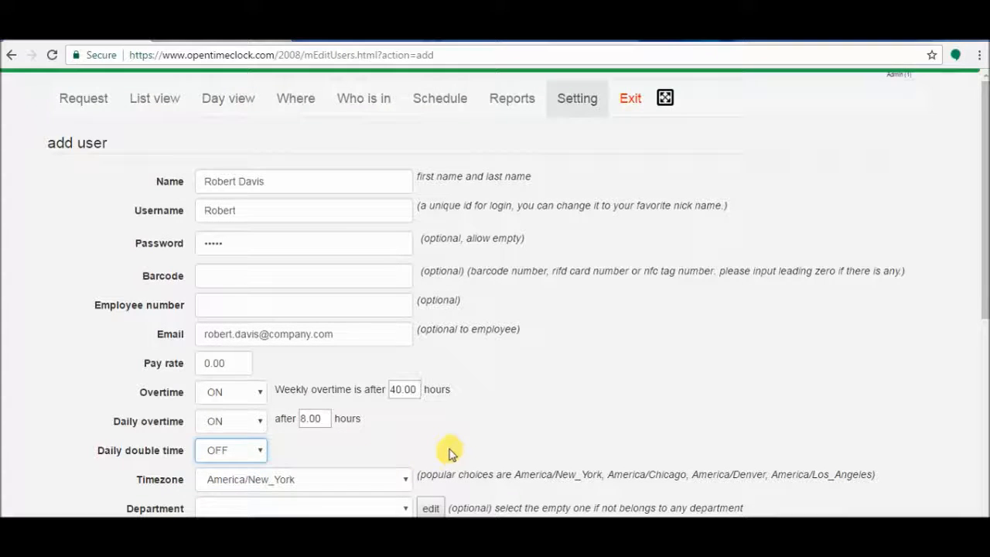
left_click_drag(983, 177, 983, 230)
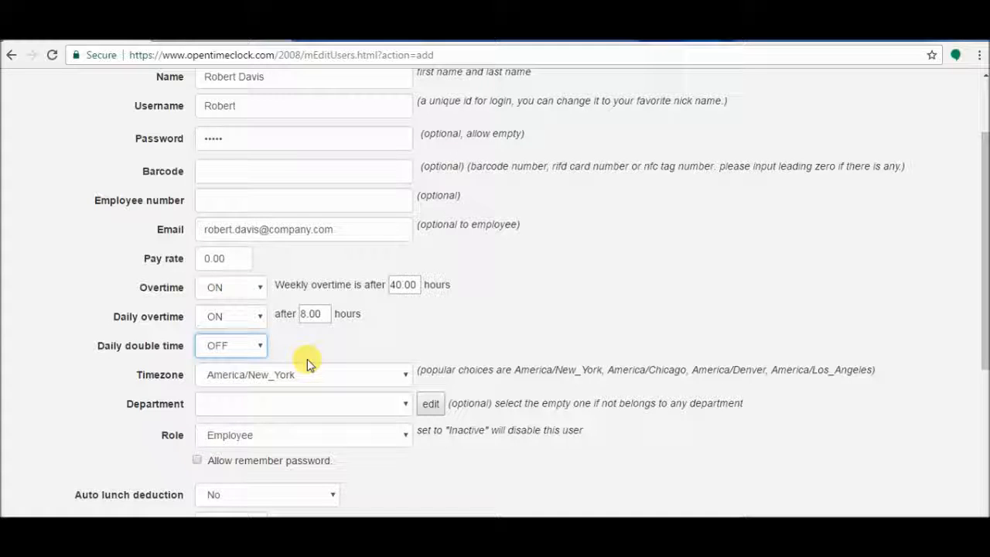
left_click(364, 406)
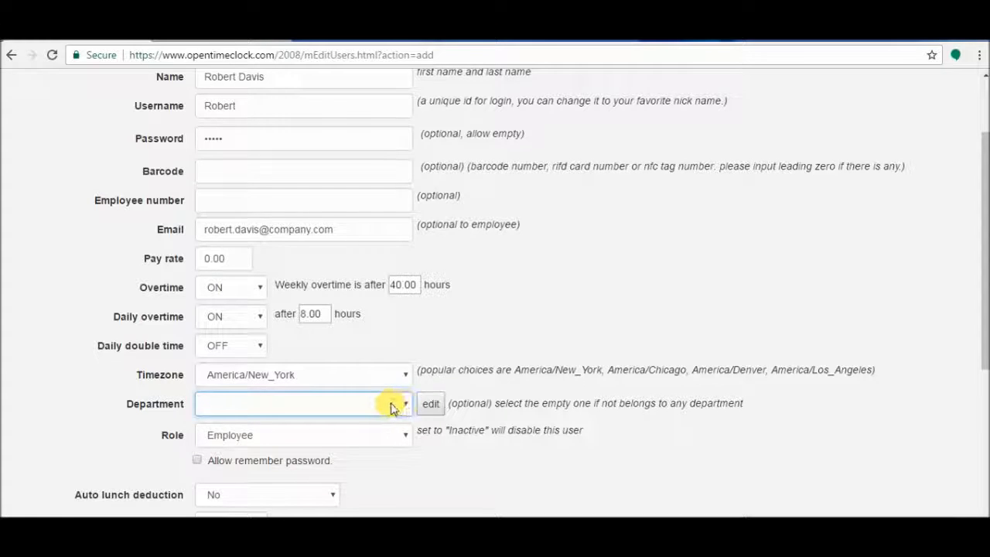
left_click(320, 435)
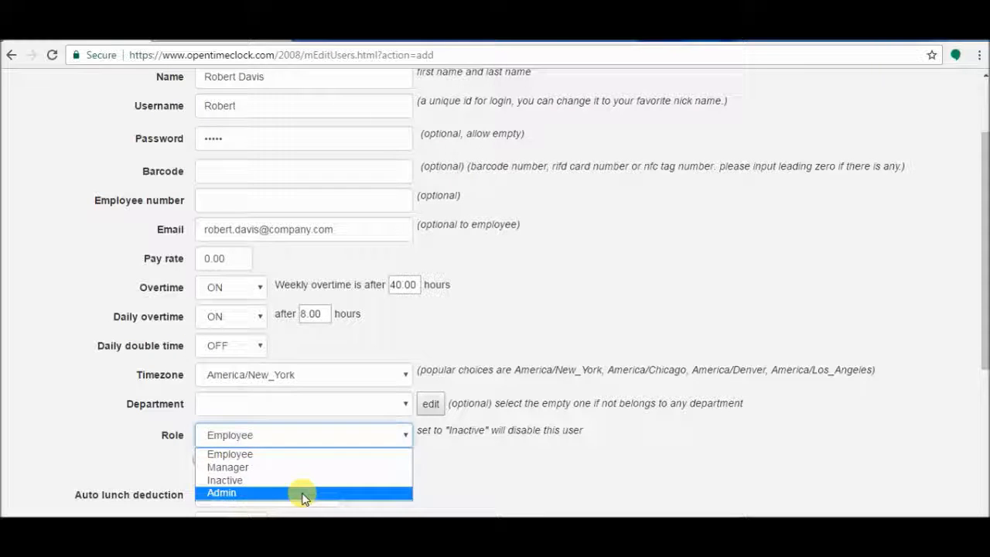
left_click(294, 468)
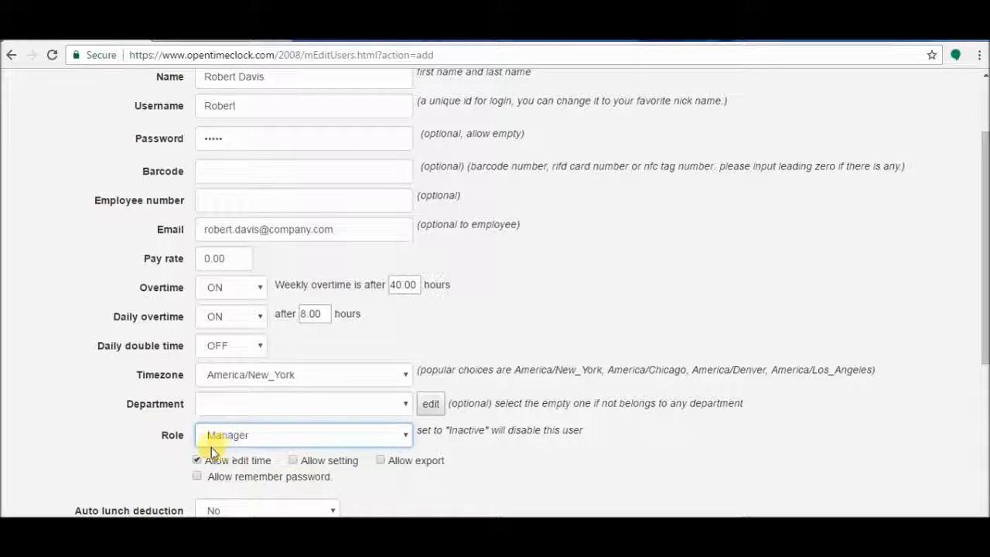
left_click(197, 461)
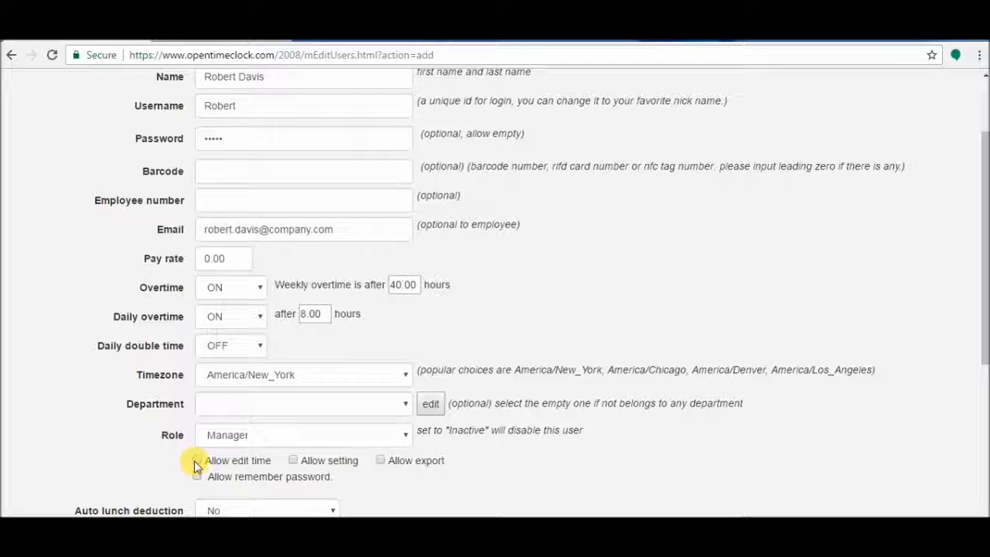
left_click(267, 437)
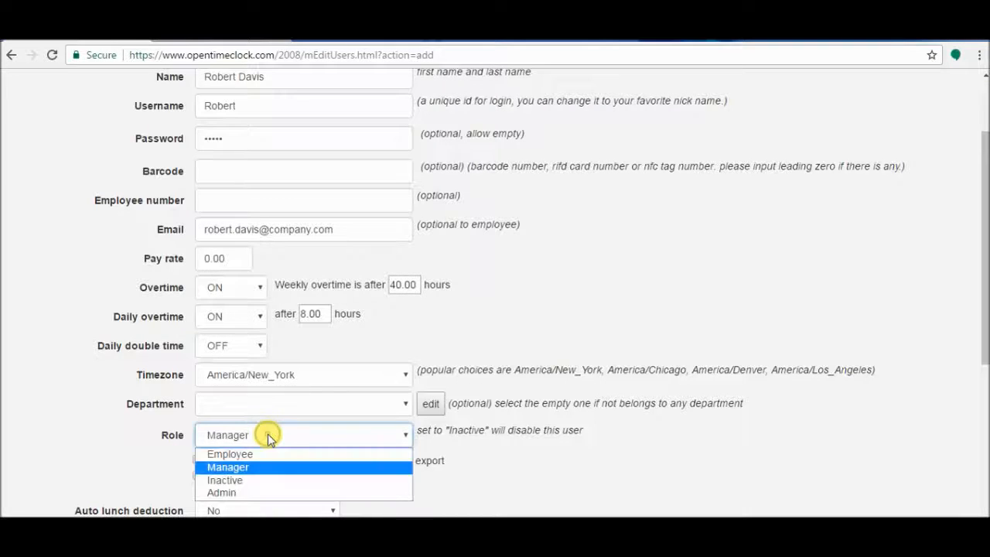
left_click(255, 493)
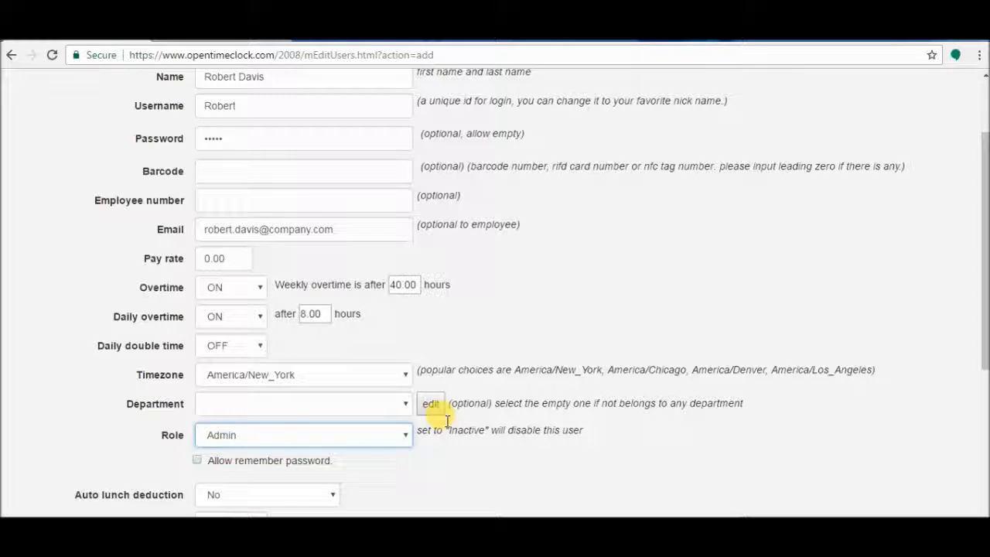
left_click(245, 435)
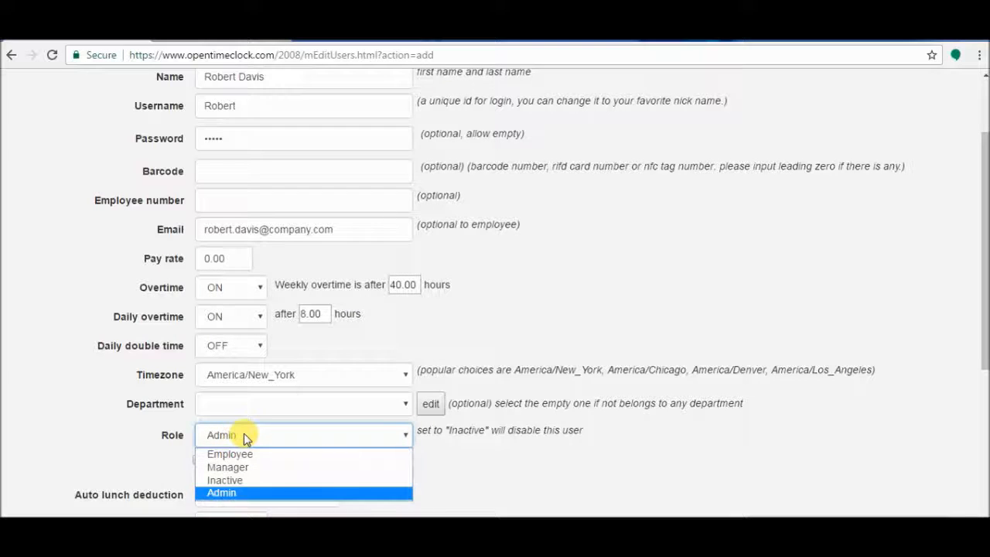
left_click(257, 454)
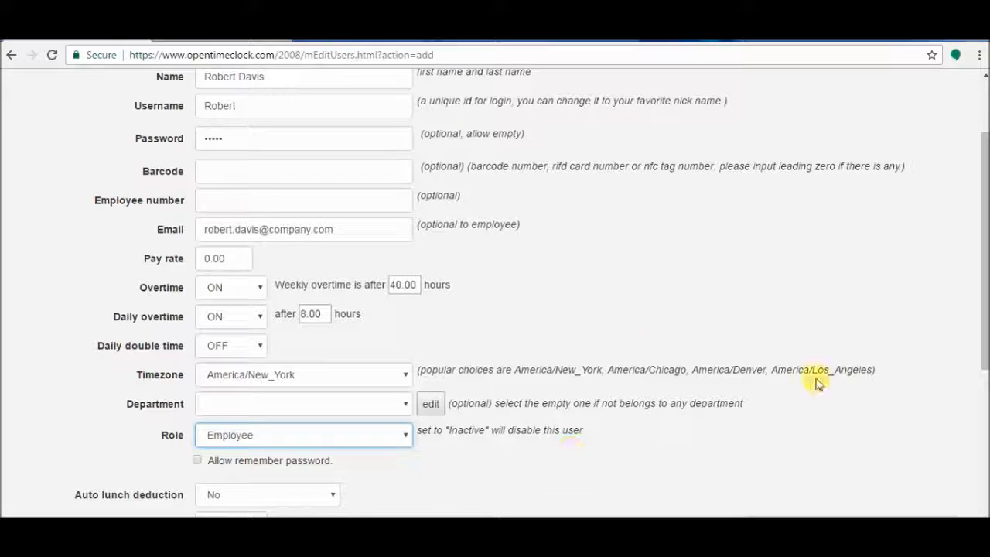
Step: Tick the remember-password option and switch Auto lunch deduction to Yes
left_click_drag(984, 254, 983, 311)
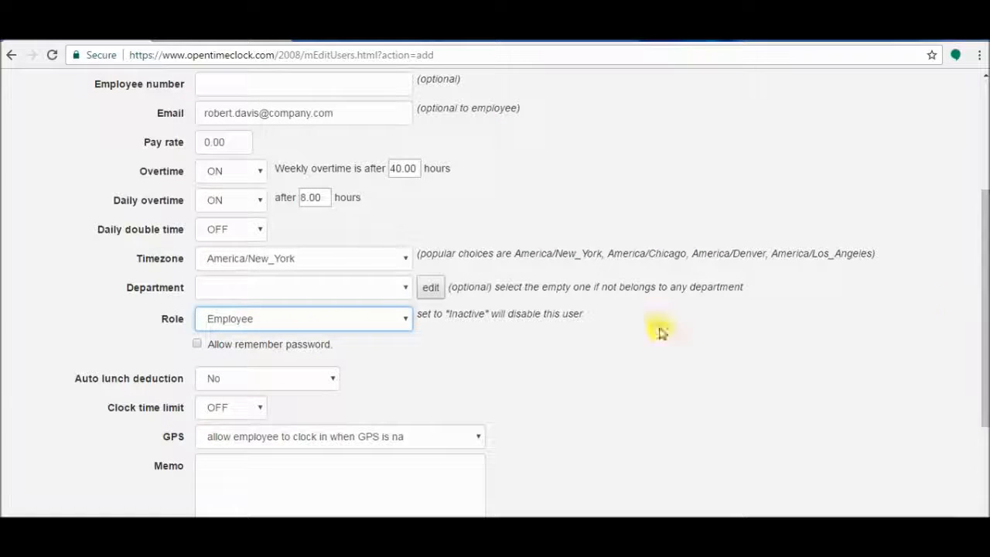
left_click(197, 345)
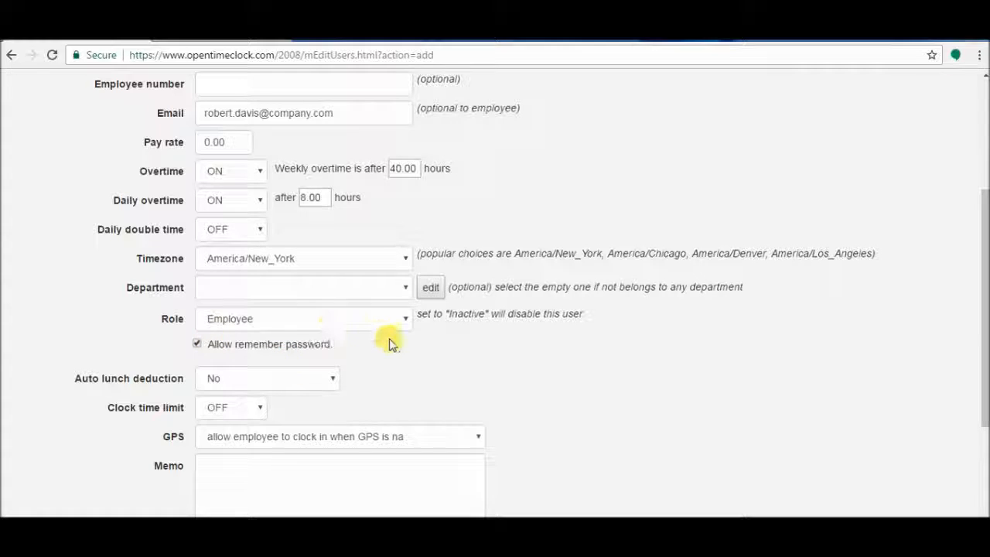
left_click(333, 387)
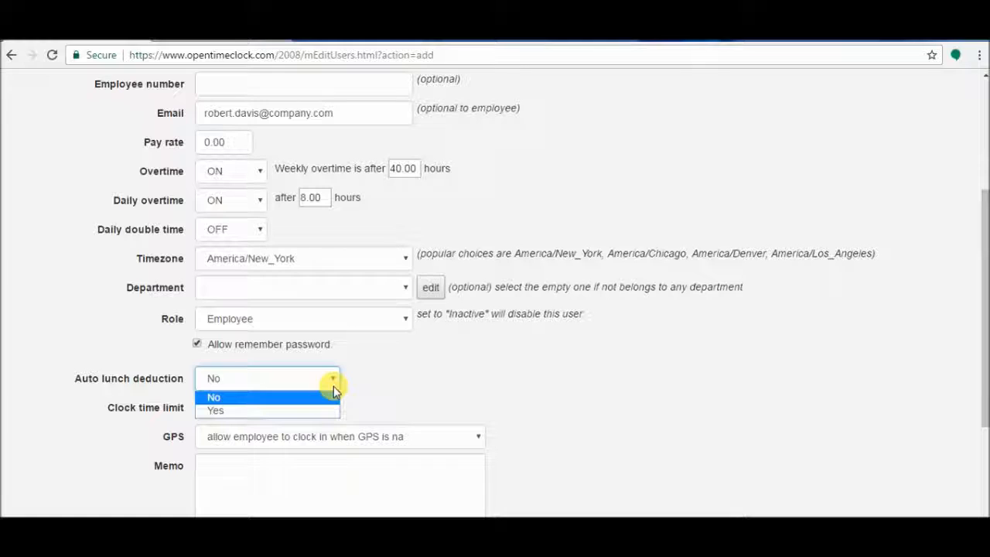
left_click(316, 410)
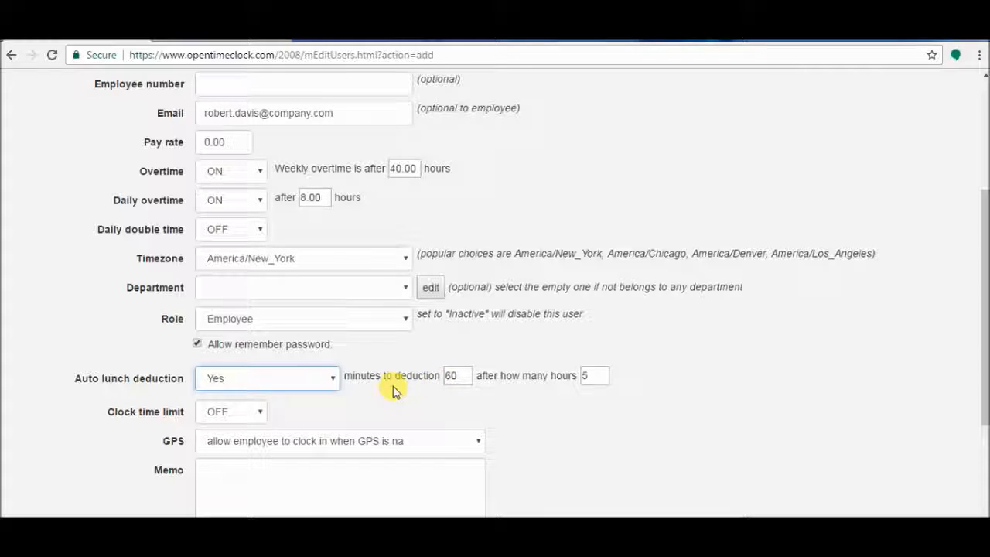
Step: Review the 60-minute / 5-hour lunch values, then set Auto lunch deduction to No
double_click(463, 376)
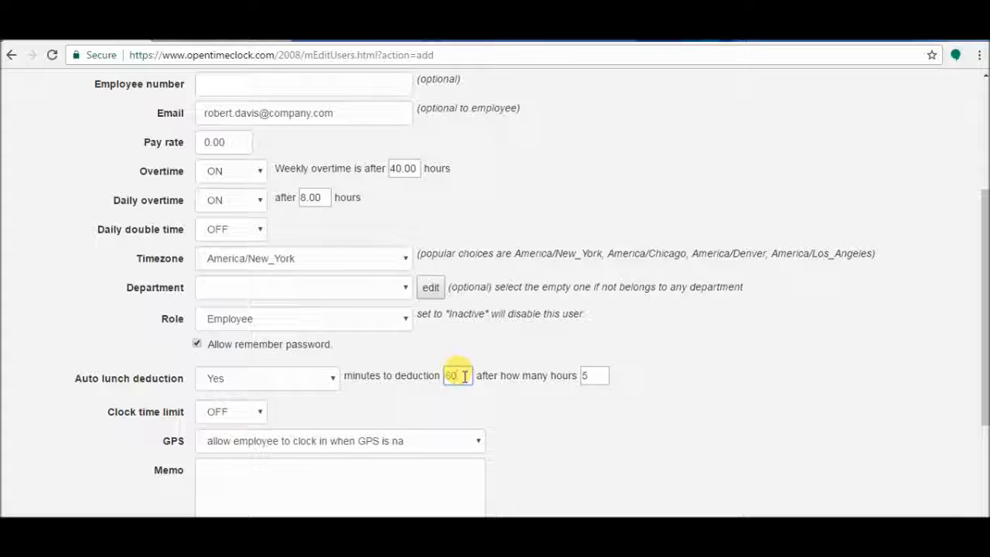
double_click(594, 376)
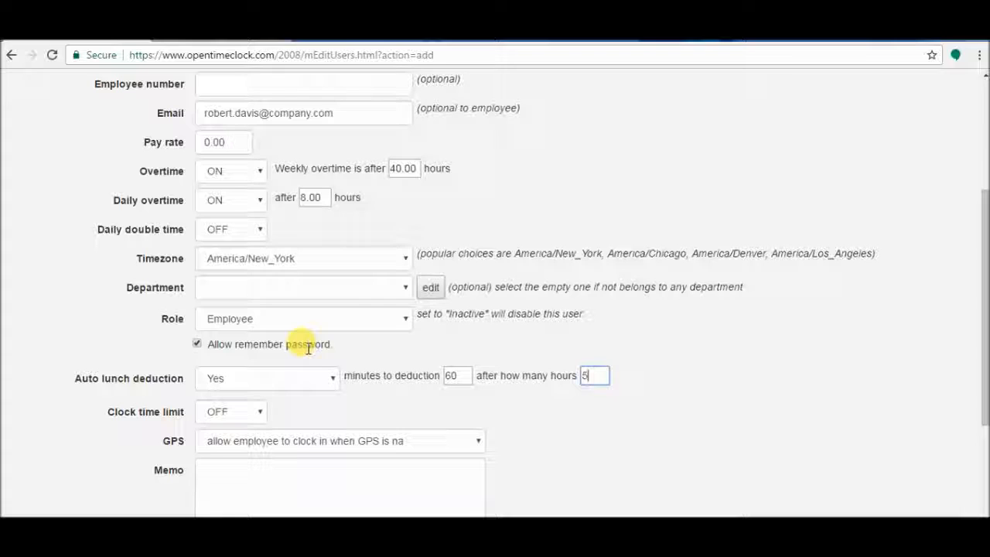
left_click(332, 393)
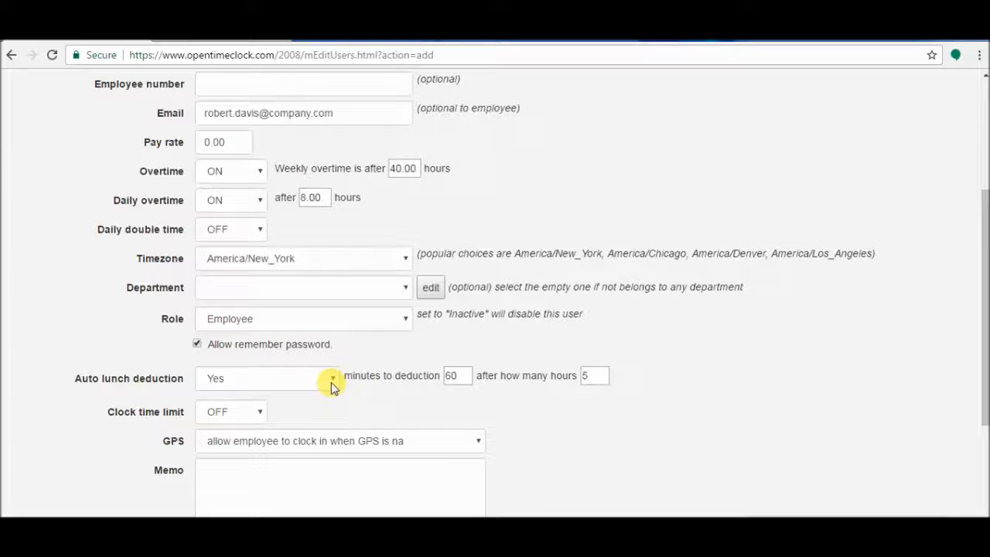
left_click(331, 382)
left_click(321, 399)
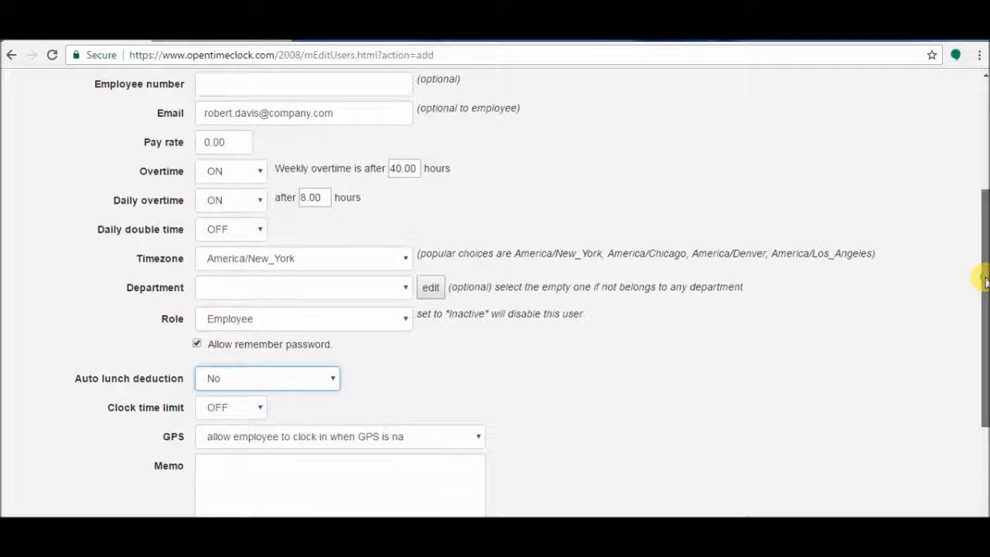
left_click_drag(984, 282, 984, 323)
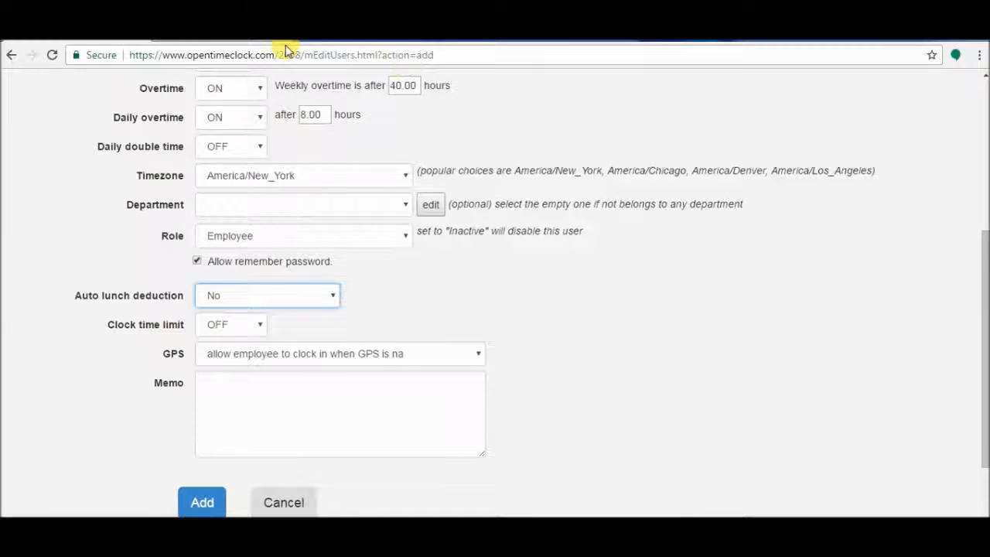
Step: Set Daily overtime to OFF and Clock time limit to ON
left_click(257, 121)
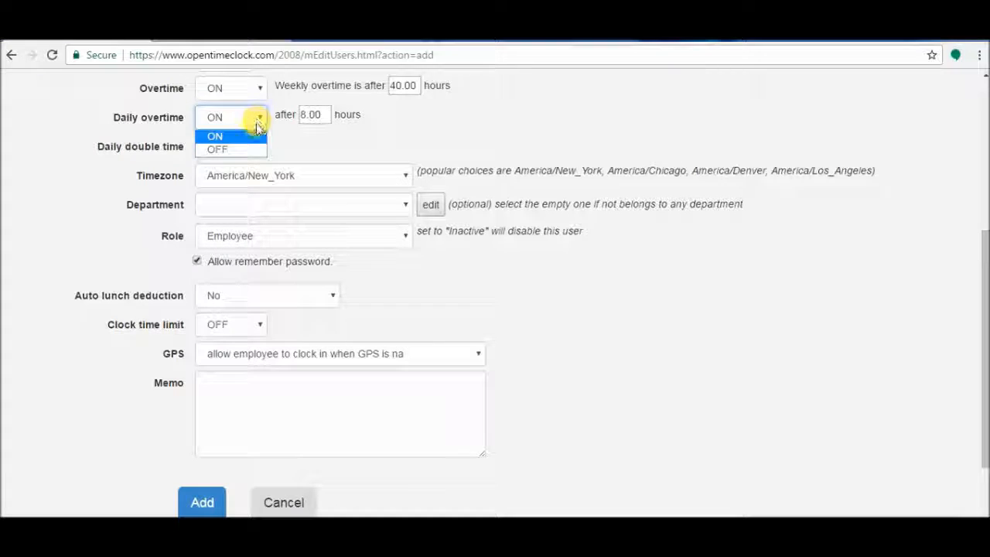
left_click(247, 150)
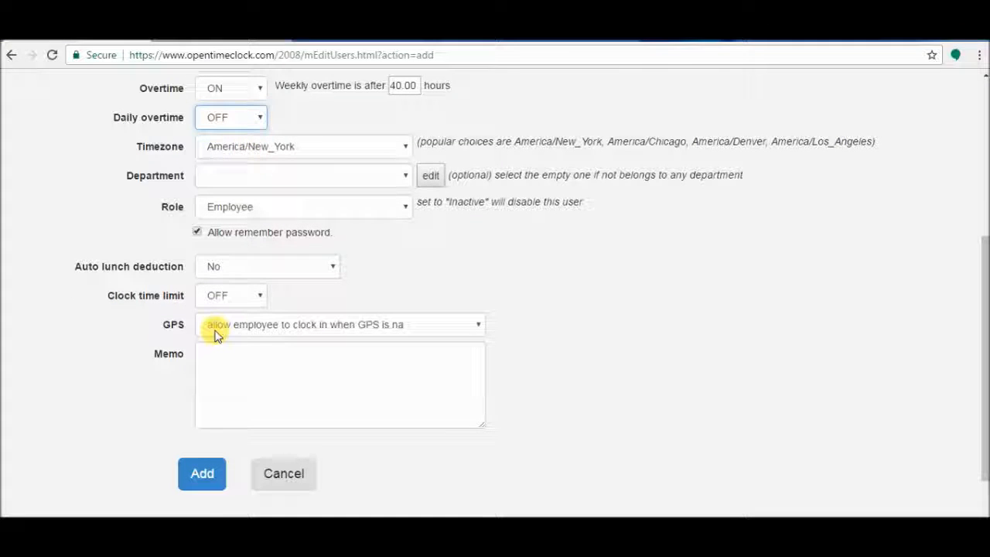
left_click(259, 298)
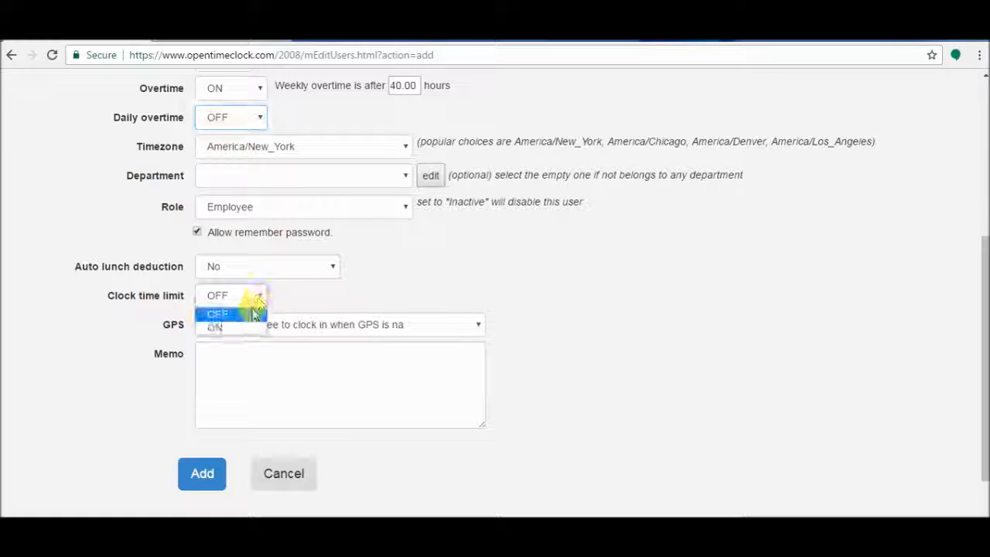
left_click(248, 331)
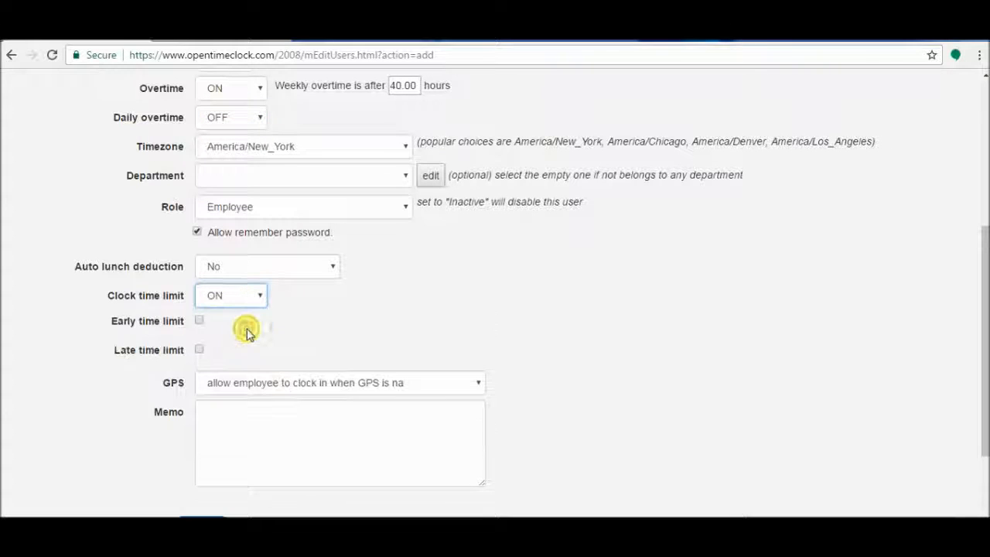
Step: Tick the Early time limit at 09:00 AM and Late time limit at 06:00 PM
left_click(199, 322)
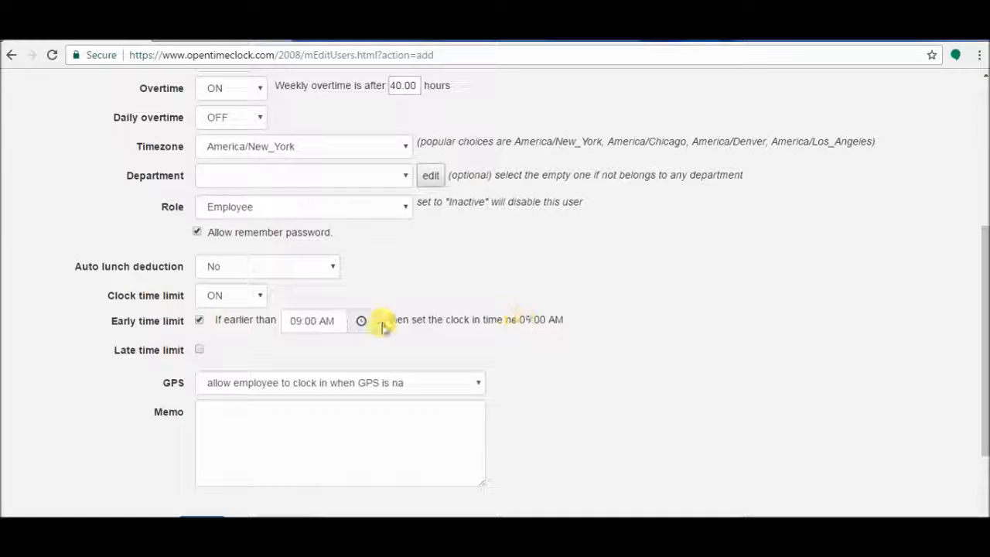
left_click(201, 351)
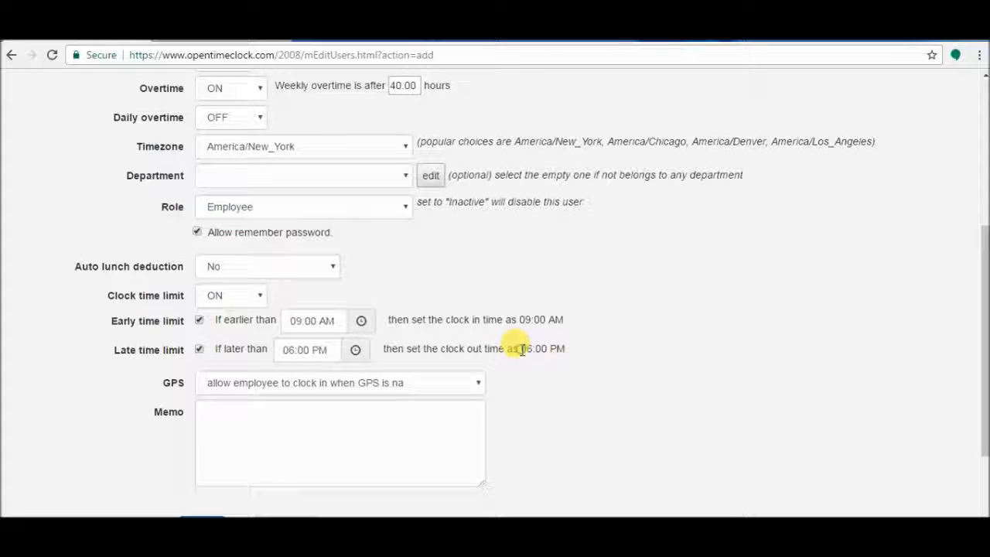
left_click_drag(523, 350, 569, 349)
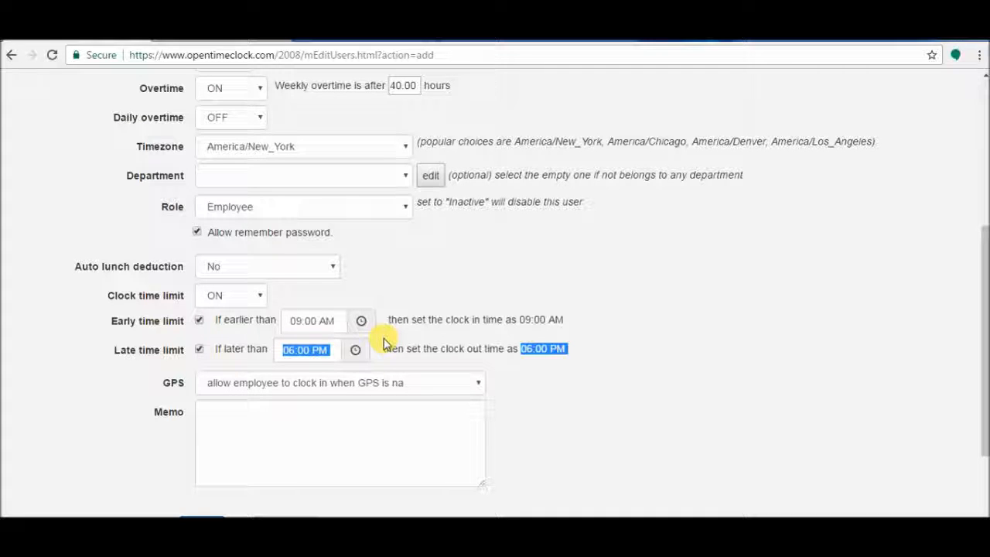
left_click(454, 282)
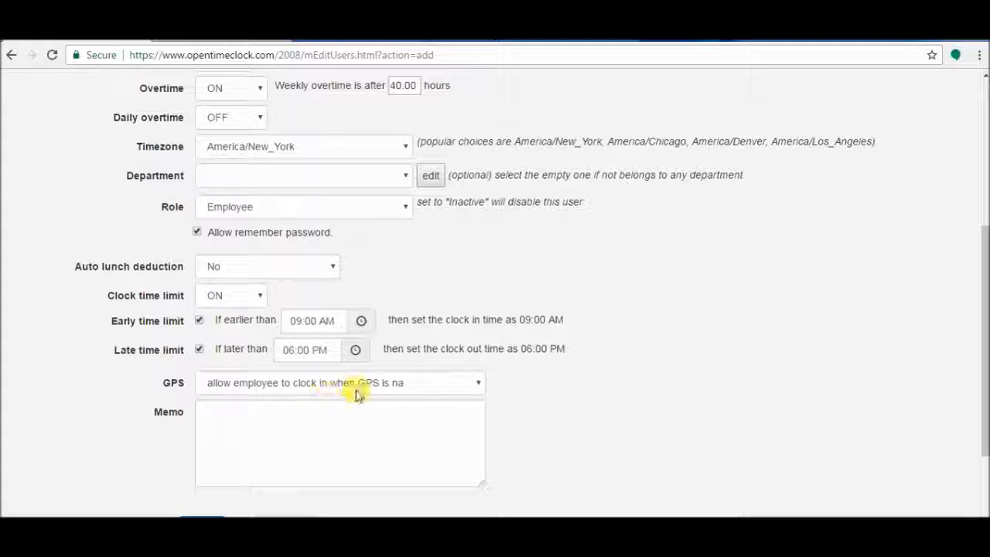
left_click(424, 384)
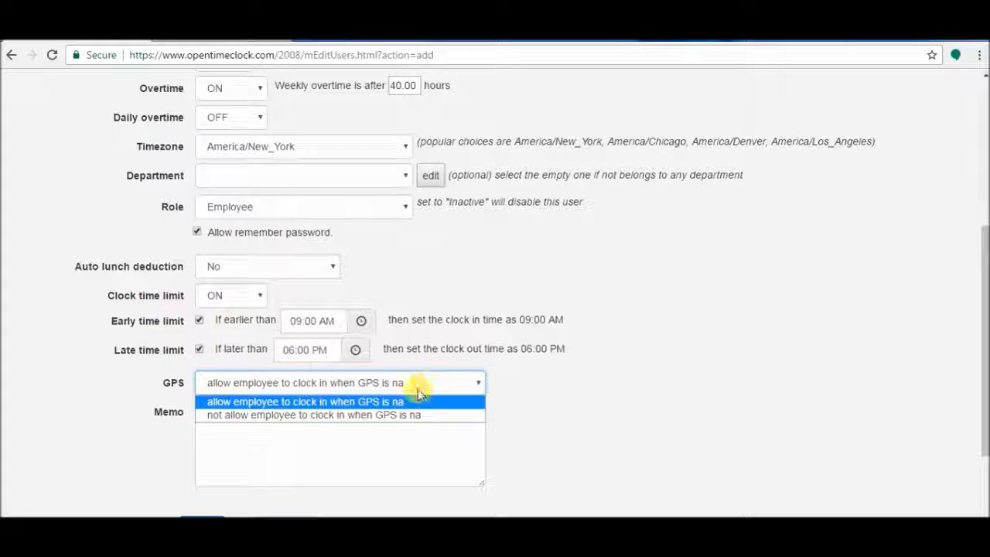
left_click(406, 402)
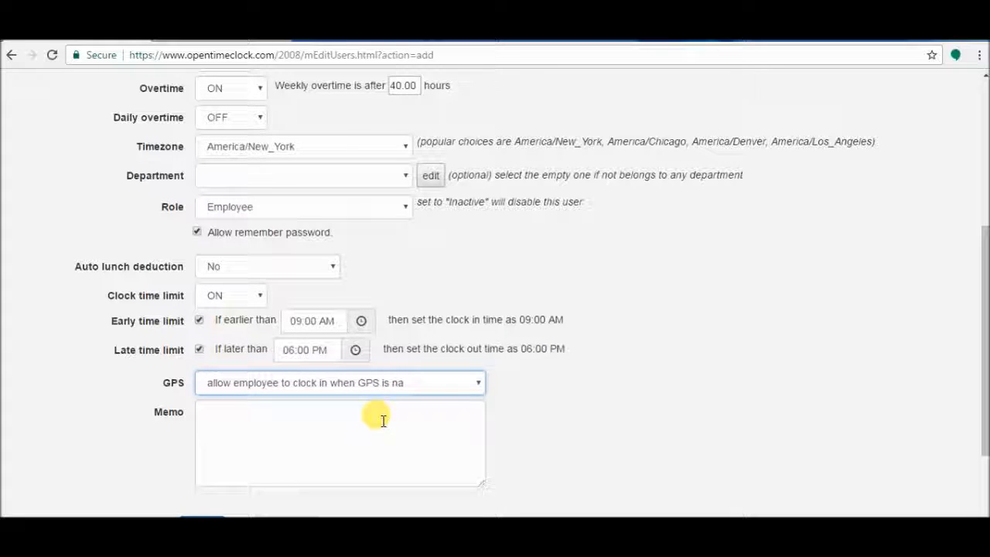
left_click(382, 418)
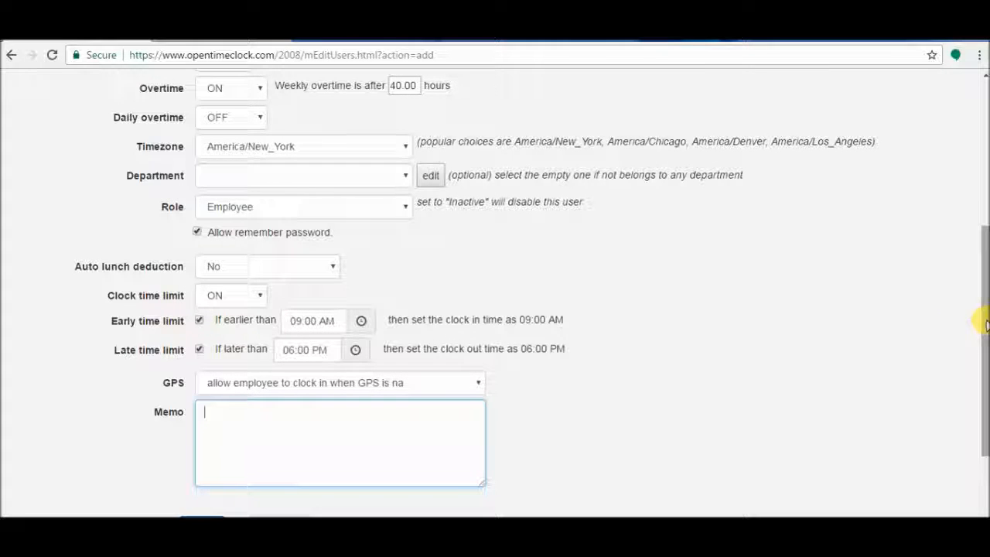
left_click_drag(984, 325, 984, 353)
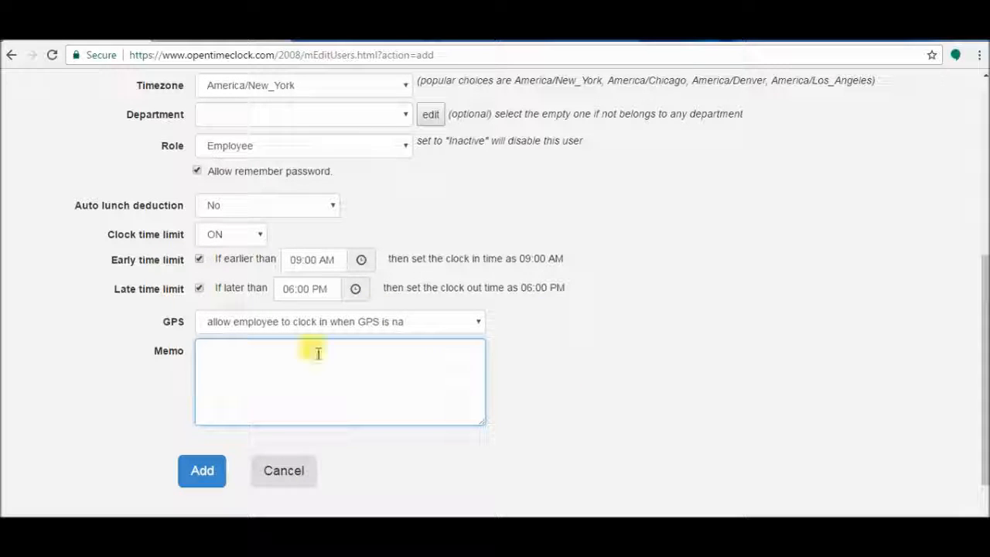
Step: Add the employee and check the new fourth row's full name and username
left_click(193, 472)
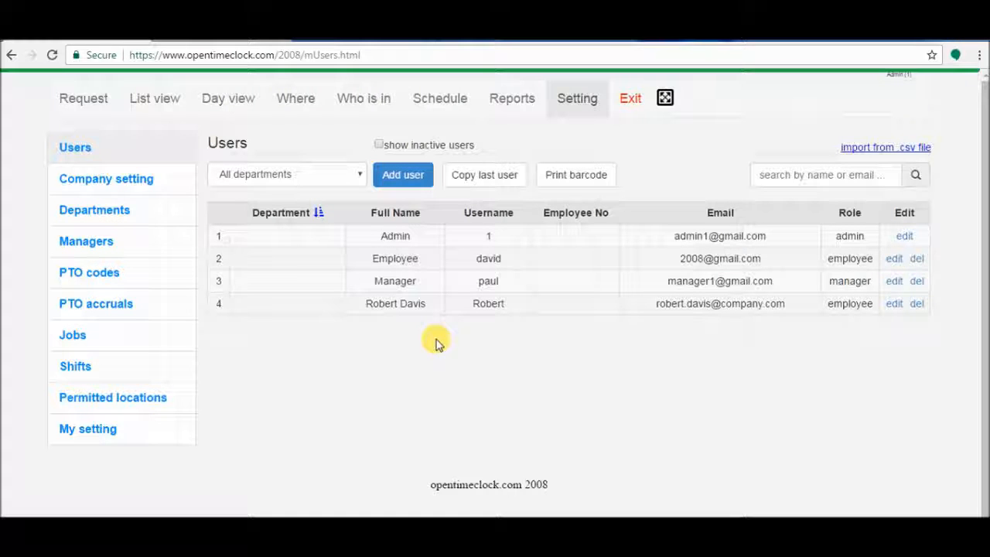
left_click_drag(367, 303, 425, 303)
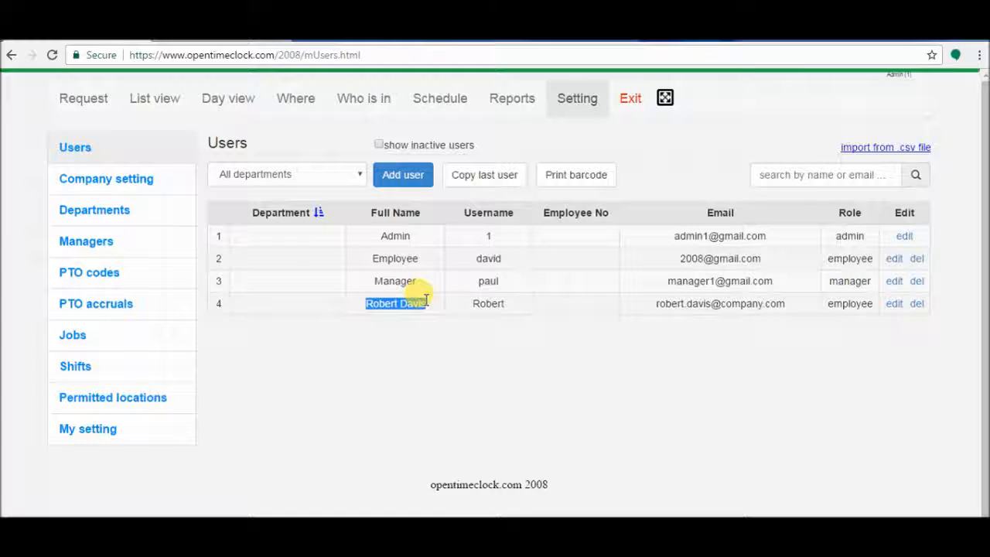
double_click(484, 299)
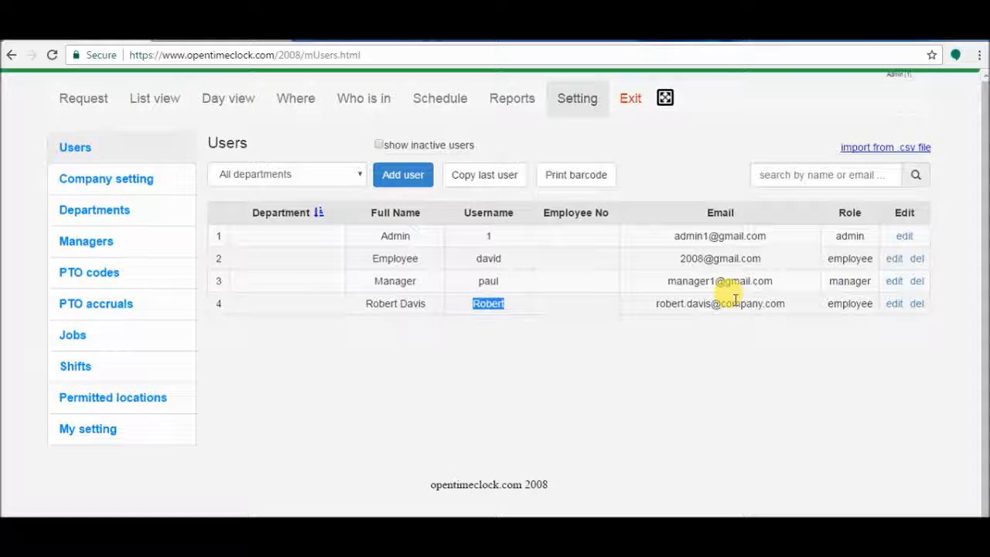
left_click(848, 302)
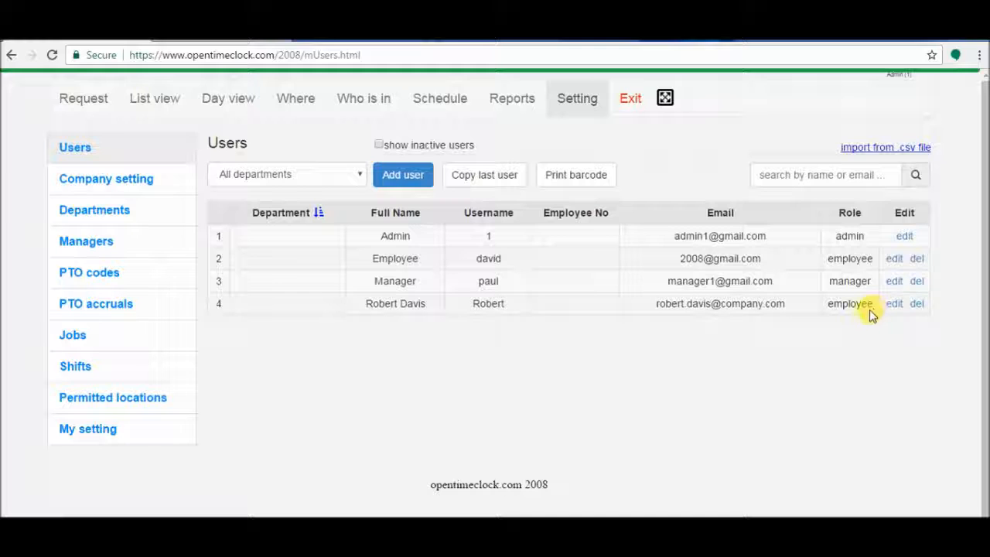
Step: Delete row 4, cancel once, then choose Archive in the delete employee dialog
left_click(917, 304)
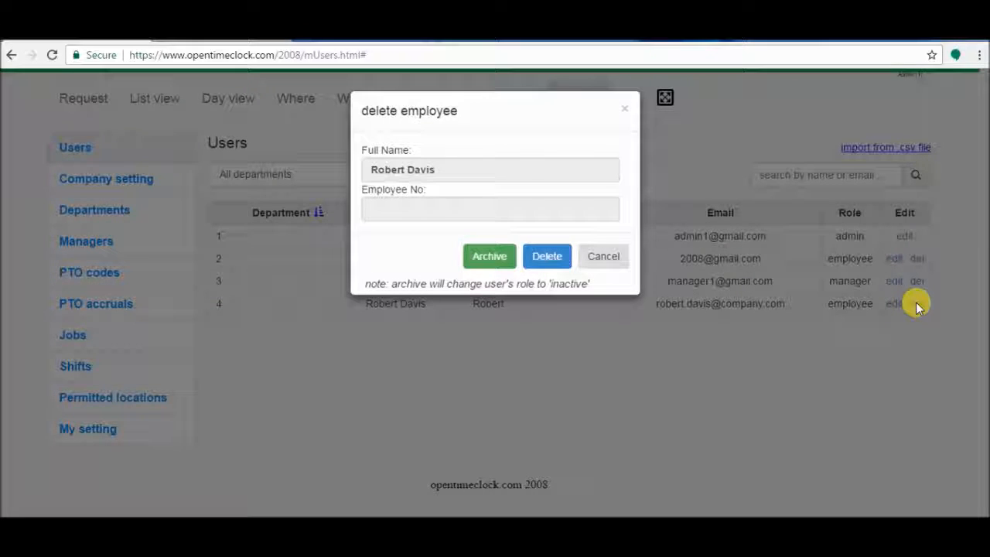
left_click(605, 262)
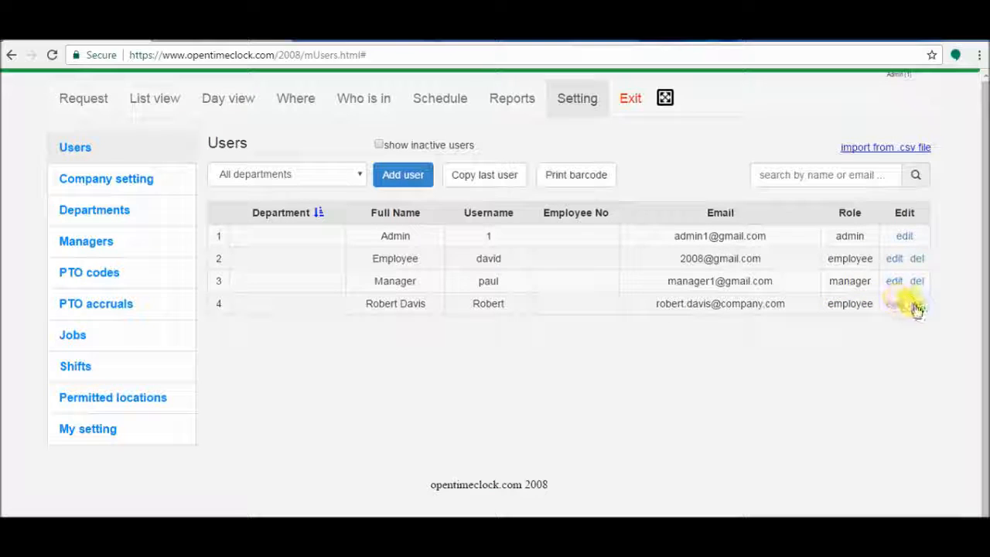
left_click(916, 307)
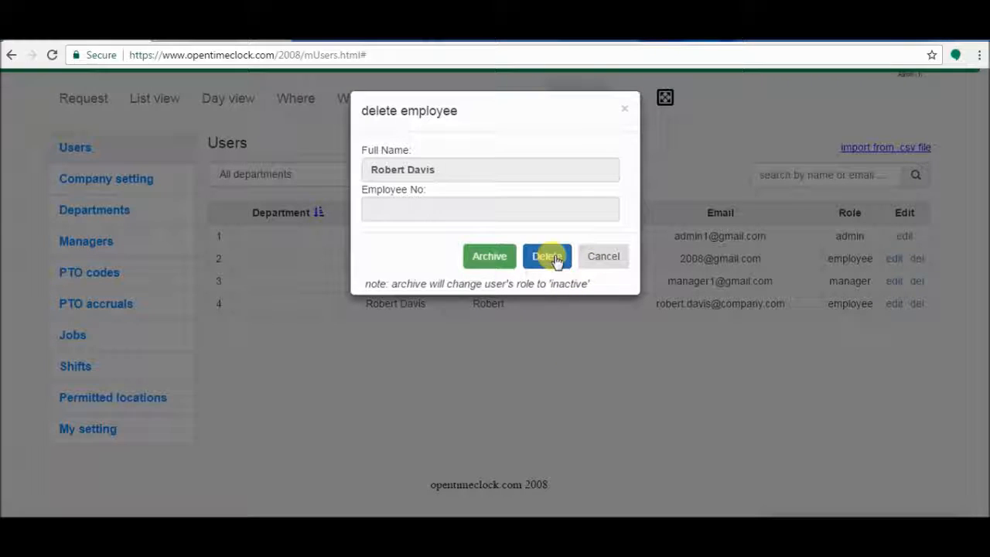
left_click(490, 258)
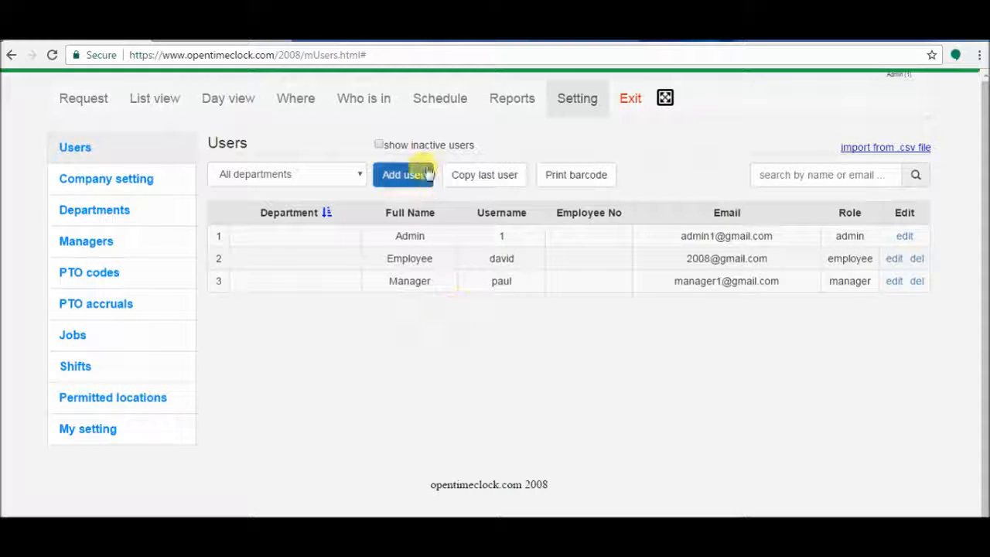
Step: Show inactive users, edit row 4, set Role to Employee and save
left_click(379, 146)
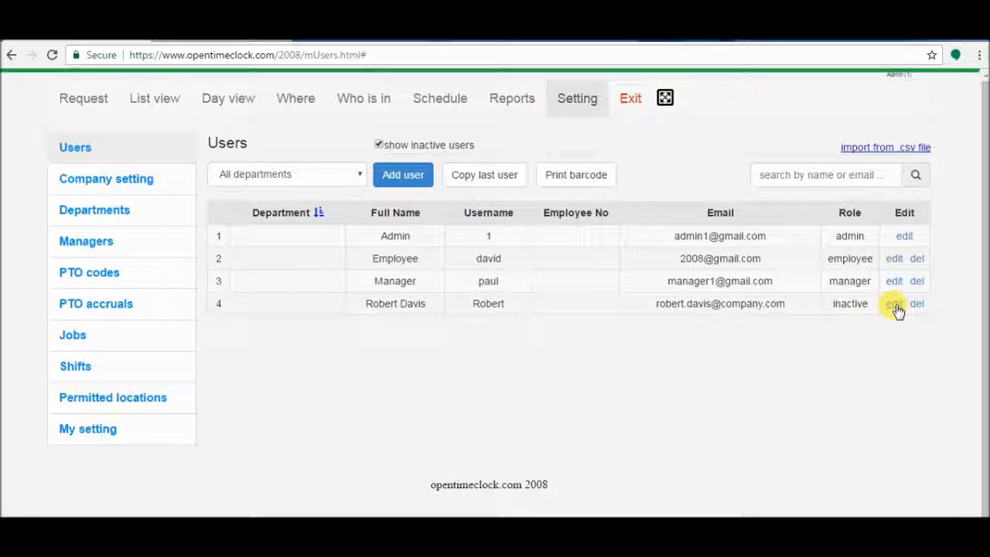
left_click(895, 305)
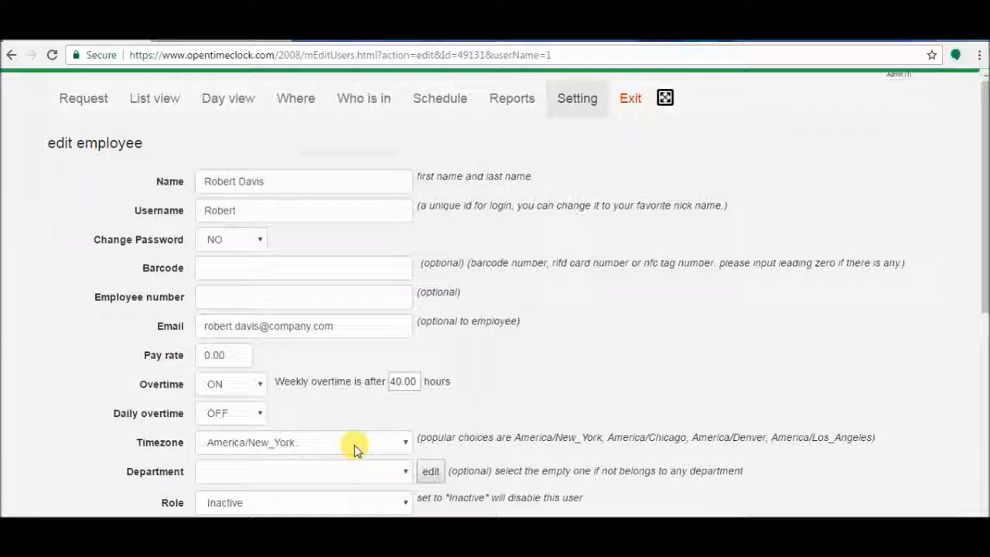
left_click(348, 503)
left_click(344, 448)
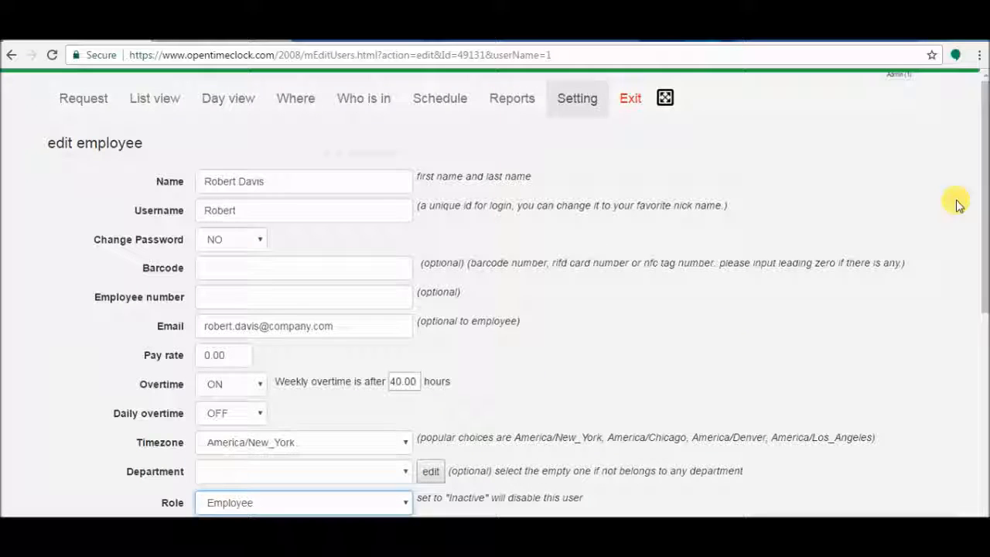
scroll(983, 179, "down", 4)
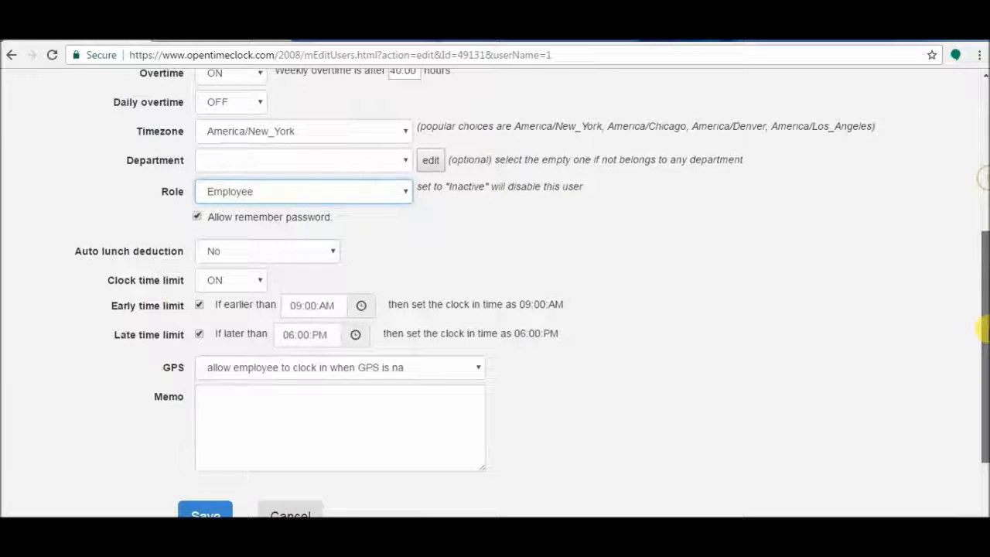
scroll(511, 361, "down", 2)
left_click(213, 428)
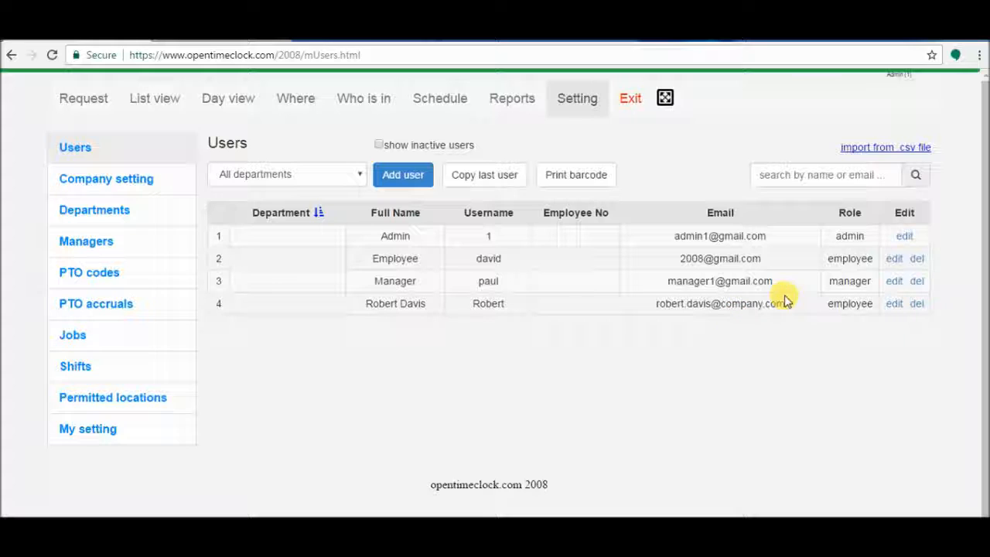
Step: Sort the Users table using the Department column's sort icon
double_click(843, 303)
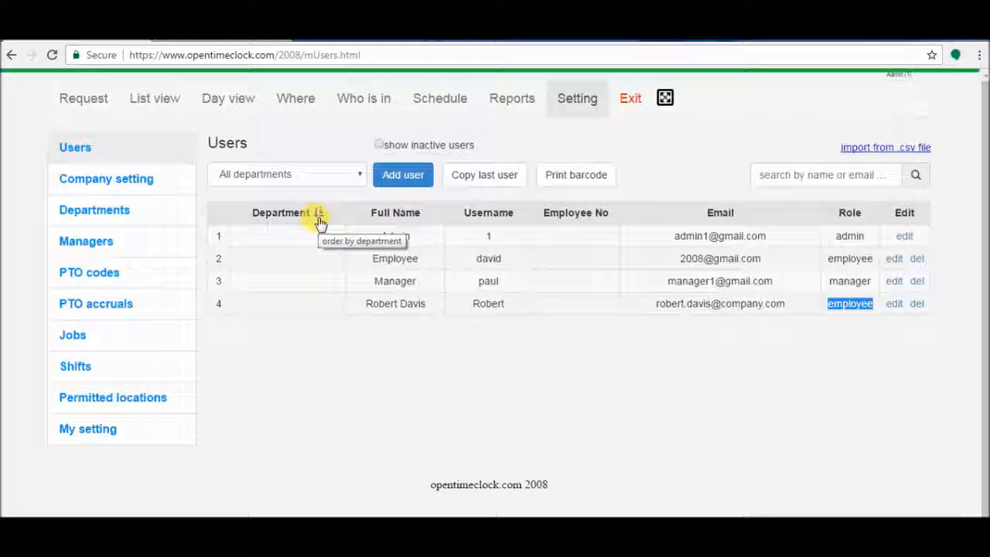
left_click(319, 218)
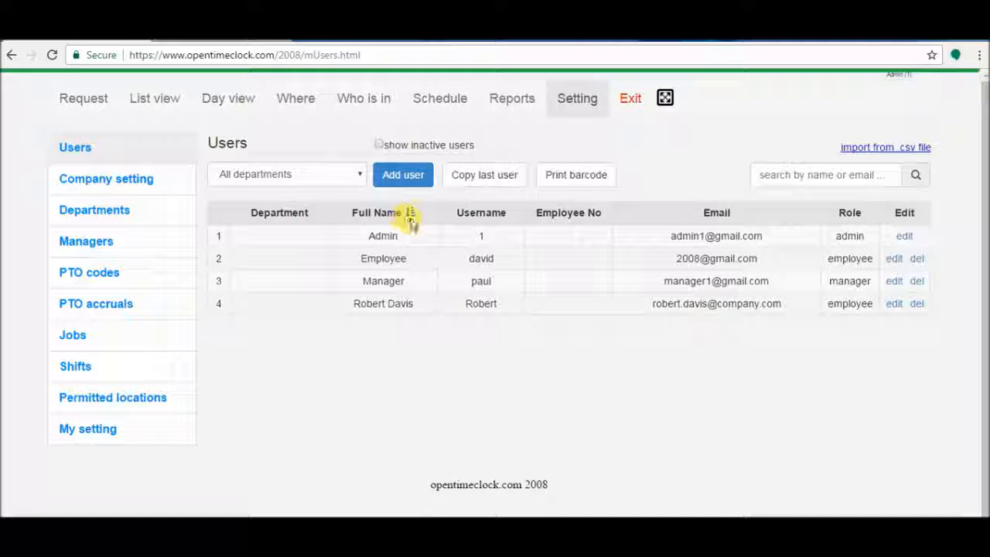